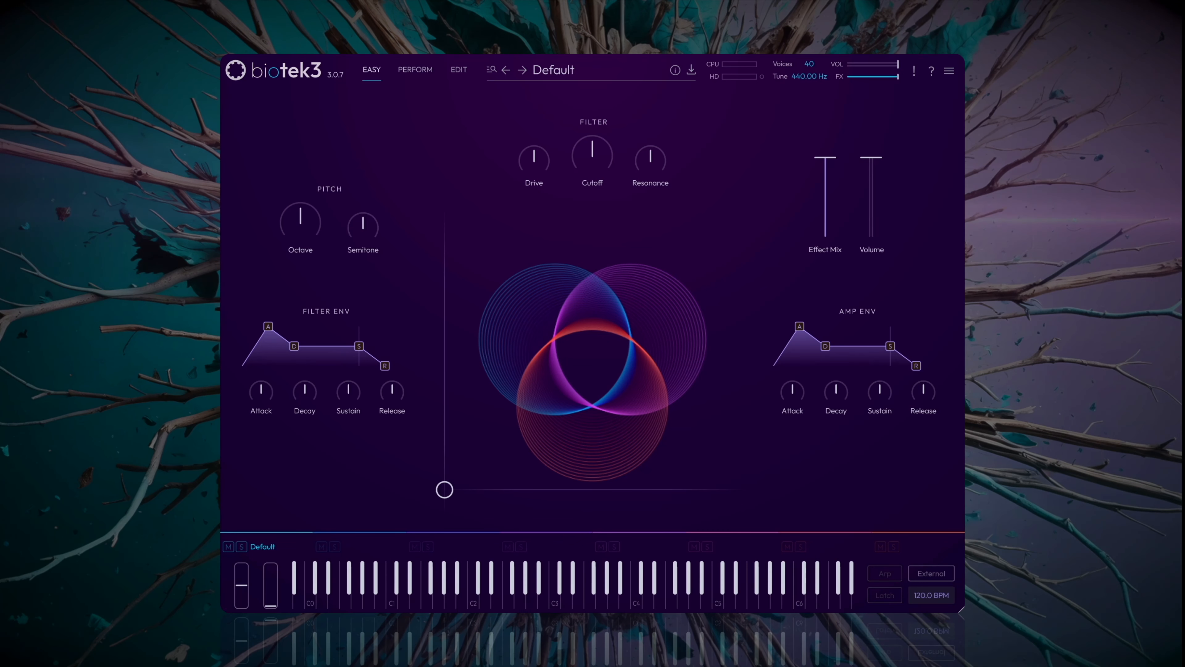
Open the detailed editing view and set Oscillator 1's waveform to Saw.
left_click(463, 72)
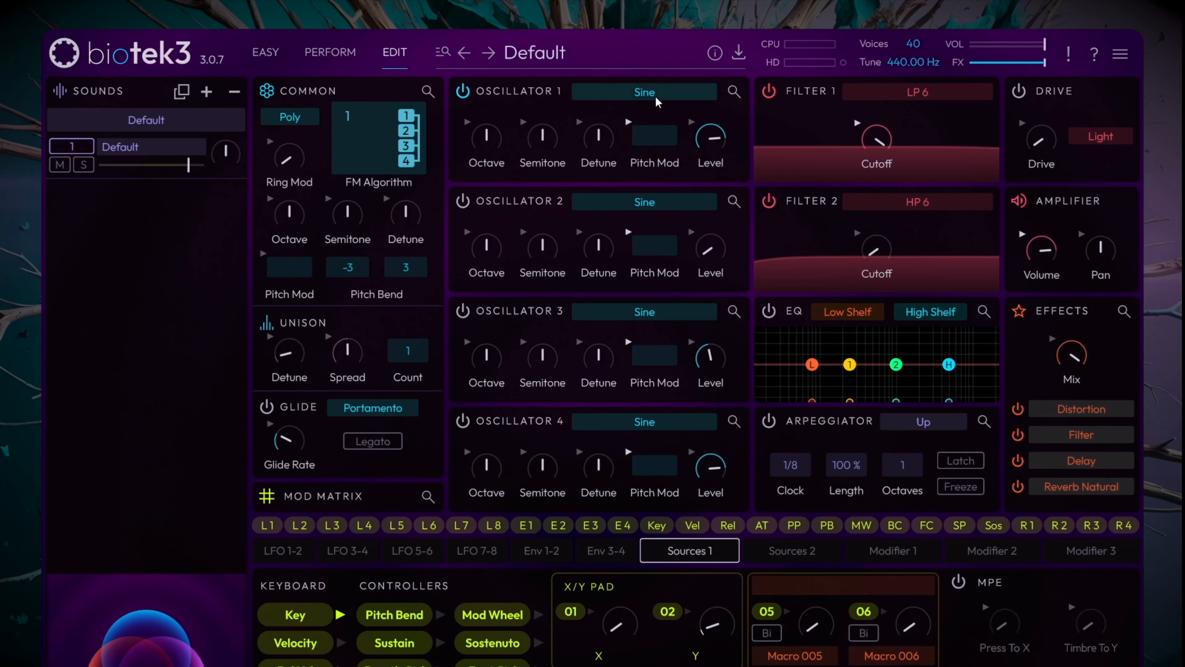
left_click(659, 93)
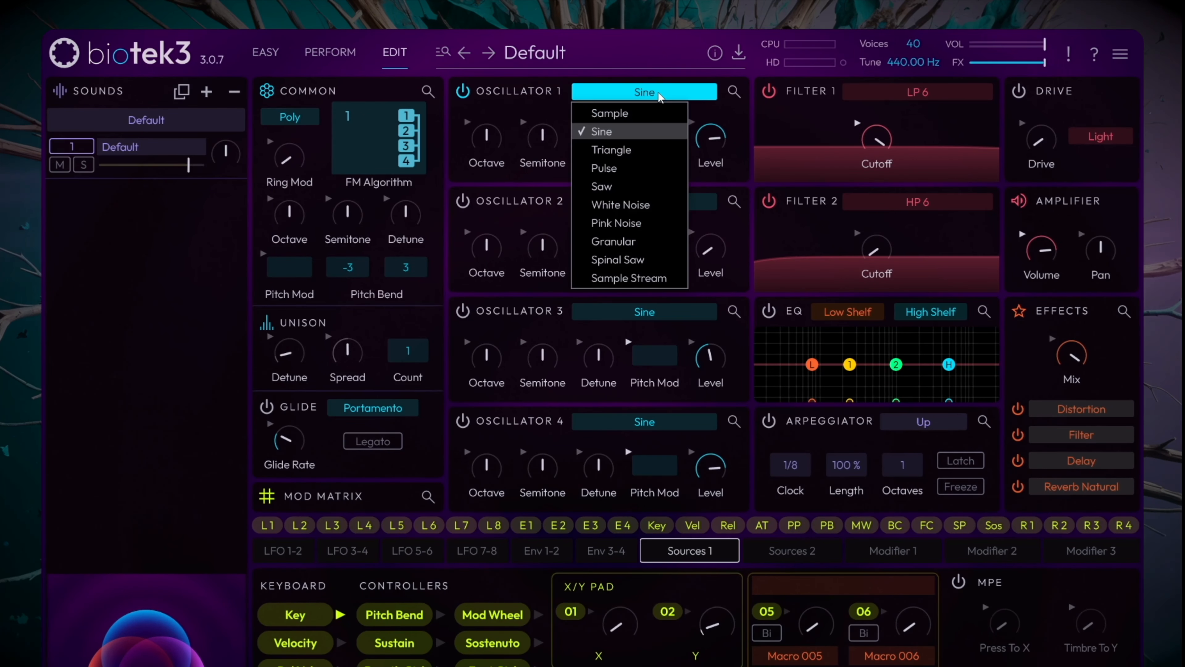
left_click(648, 186)
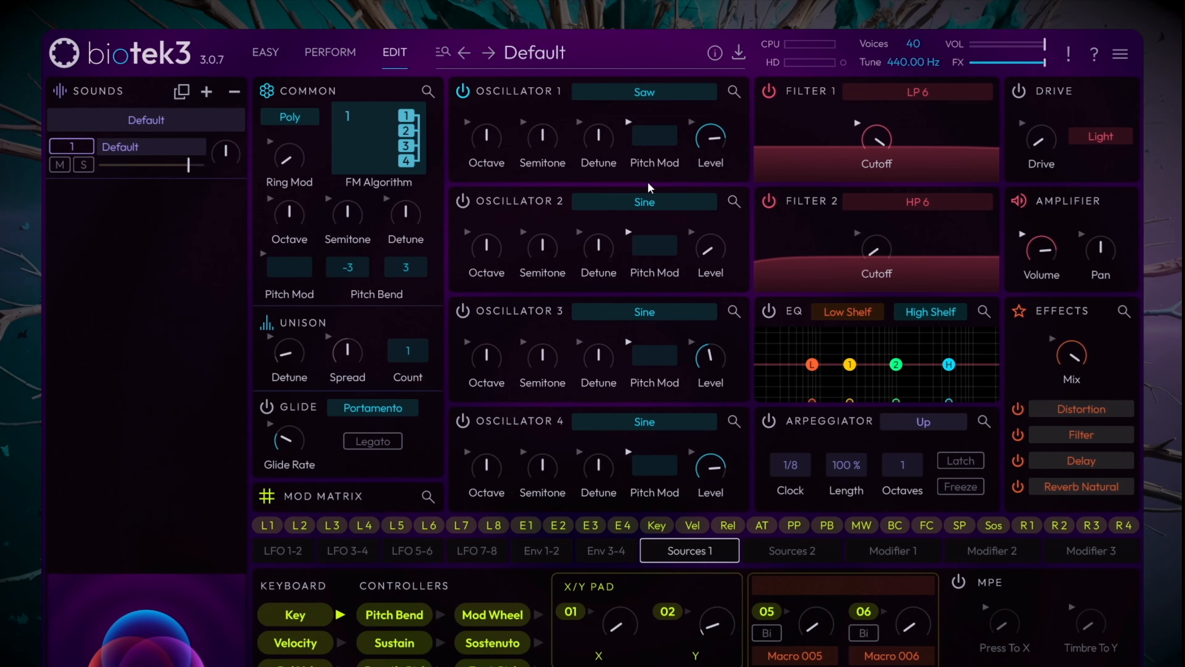
Shape Env 4 with a sloped attack at stage 1 and a long decay down to zero level at stage 2.
scroll(485, 147, "down", 1)
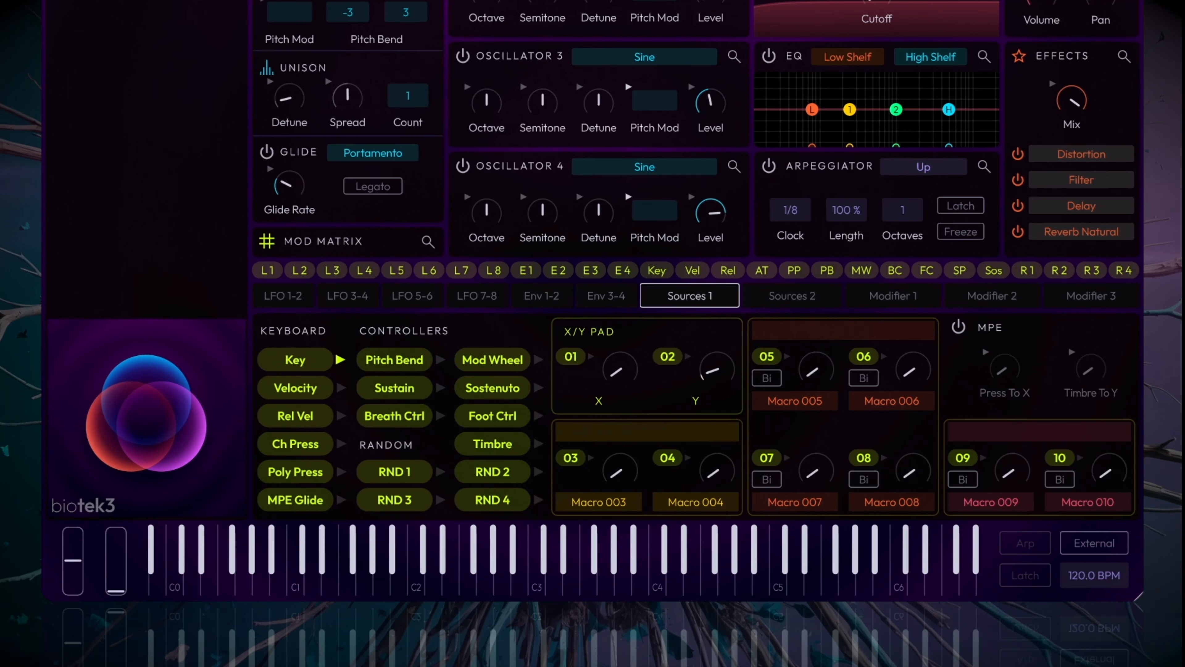
left_click(617, 293)
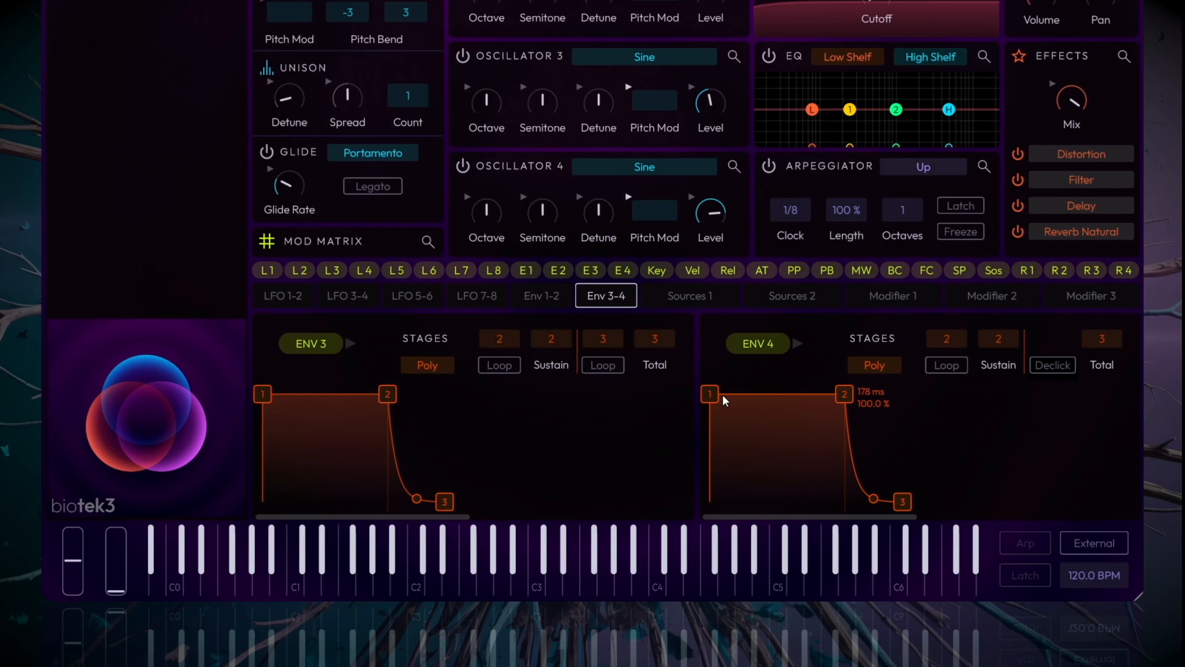
left_click_drag(719, 401, 755, 401)
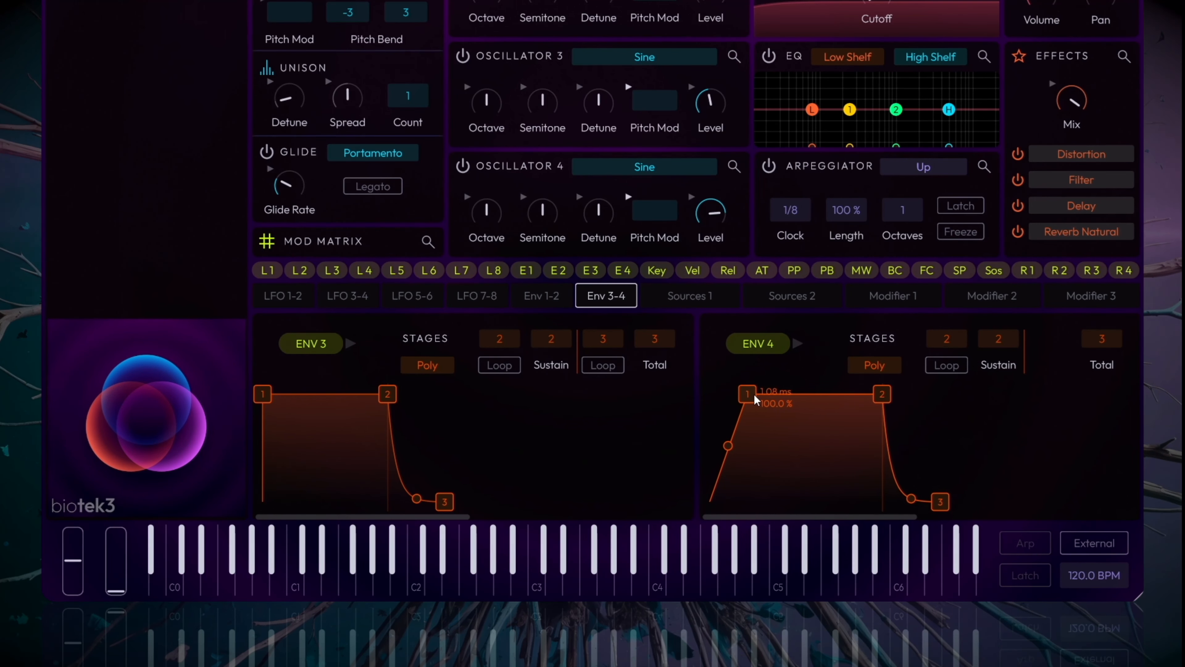
left_click_drag(883, 394, 1047, 511)
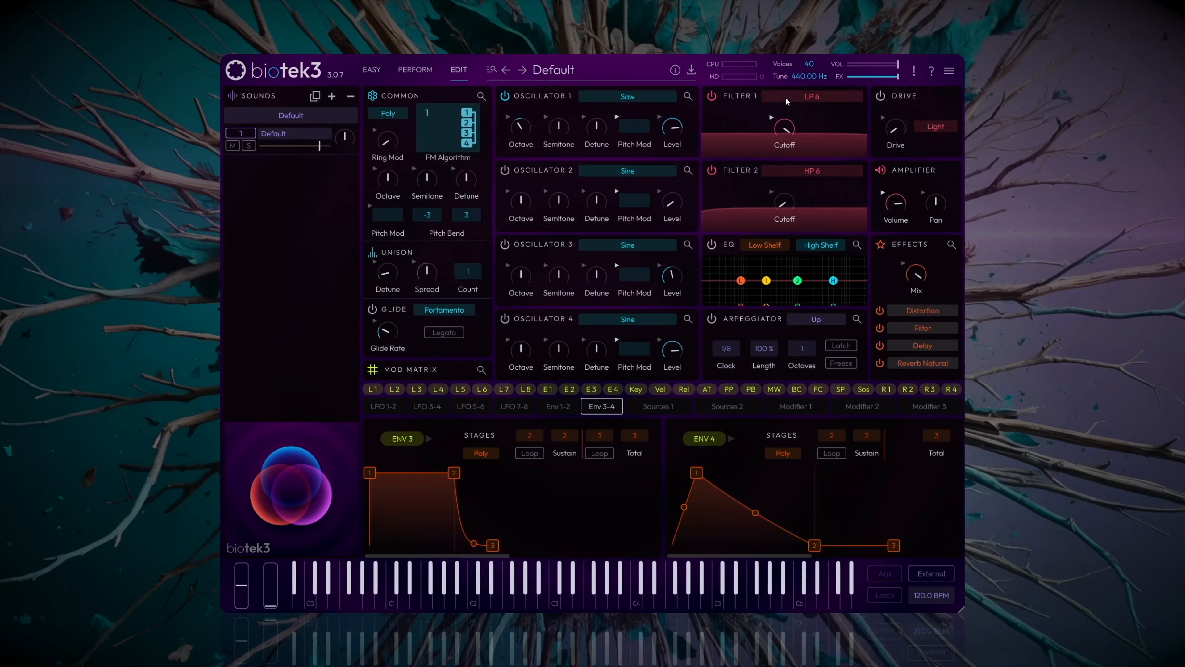
Set Filter 1 to LP 24, lower its cutoff to 13.75 Hz, and raise the resonance moderately with FM at minimum.
left_click(785, 98)
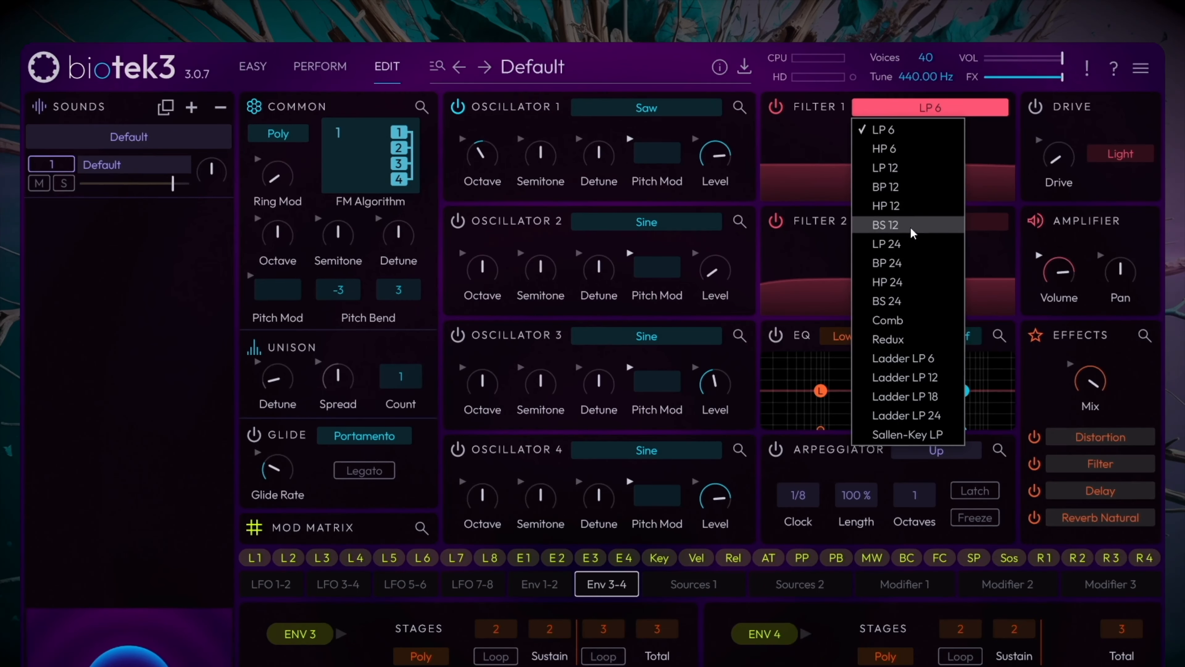
left_click(835, 211)
left_click_drag(889, 159, 891, 276)
left_click_drag(959, 161, 959, 237)
left_click_drag(822, 167, 826, 449)
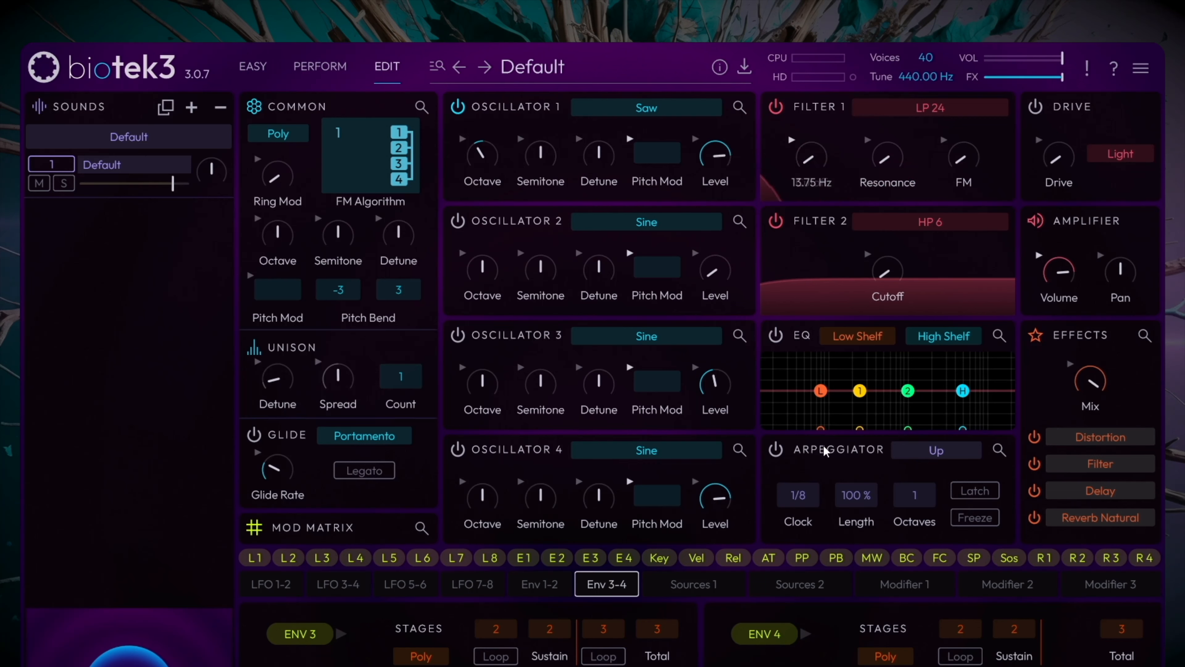
left_click_drag(897, 159, 905, 60)
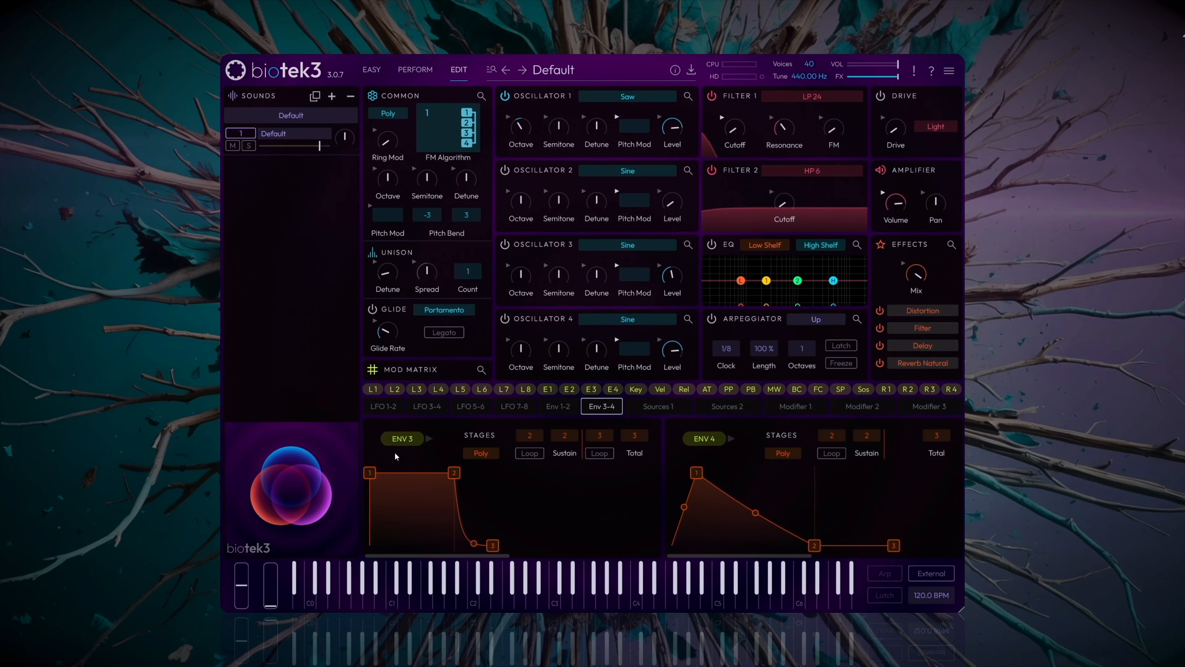
Assign Env 3 as a positive modulation source for Filter 1's cutoff and resonance.
left_click(402, 440)
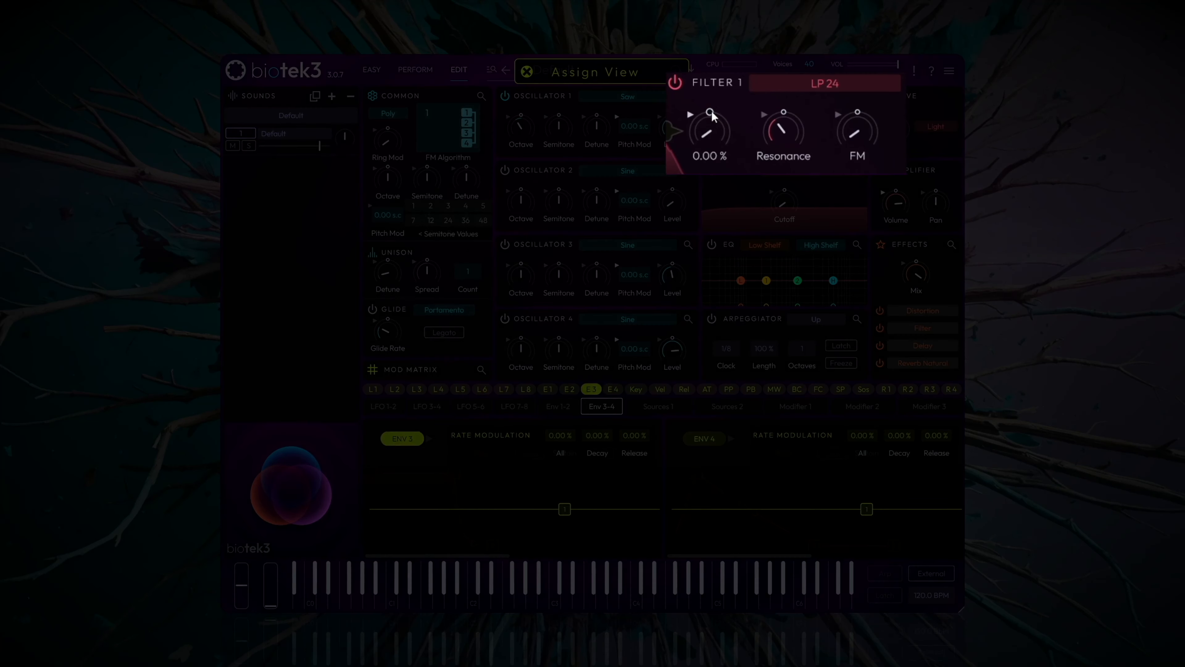
left_click_drag(736, 114, 767, 61)
mouse_move(790, 113)
left_click_drag(787, 112, 821, 56)
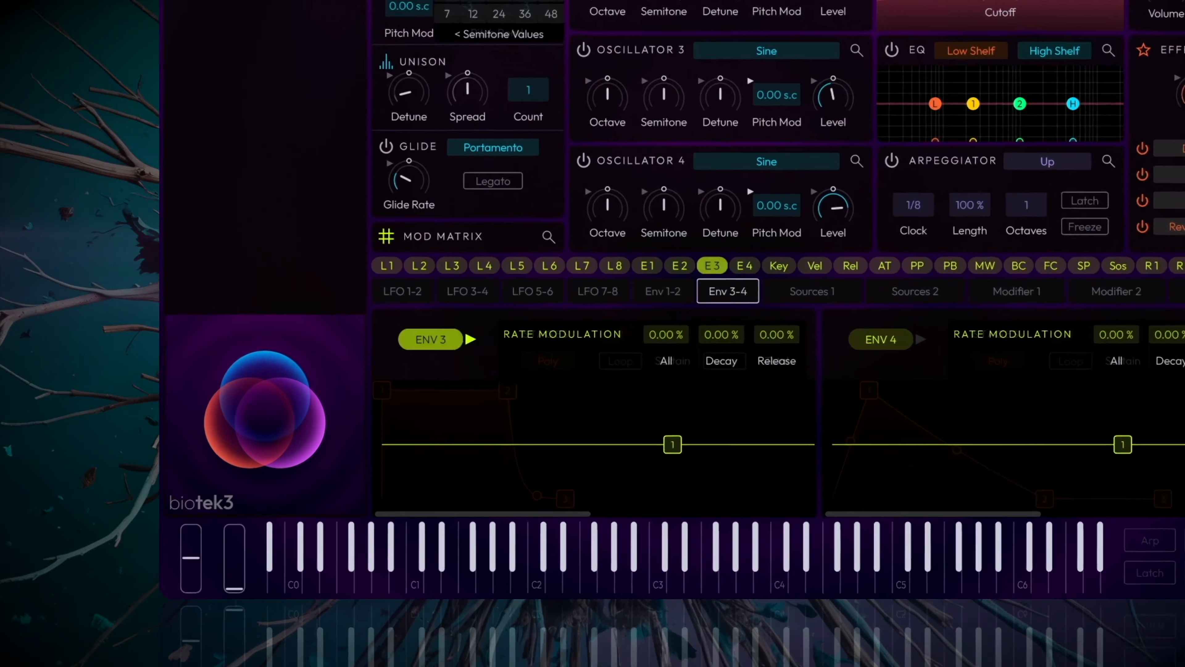
left_click(402, 439)
Shape Env 3 with a sloped attack at stage 1 and a curved decay to zero at stage 2, and lengthen the release.
left_click_drag(386, 352, 437, 348)
left_click_drag(588, 348, 627, 482)
left_click_drag(699, 477, 775, 493)
left_click_drag(536, 472, 552, 446)
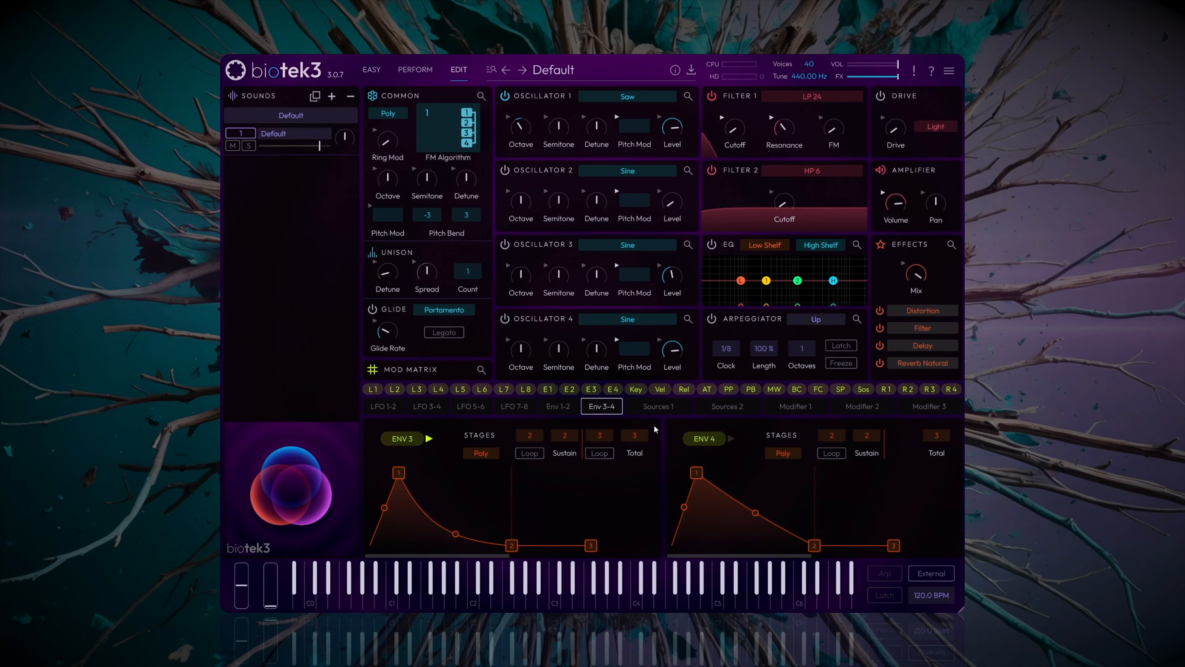
Assign keyboard Velocity as a positive modulation source for Filter 1's cutoff.
left_click(675, 407)
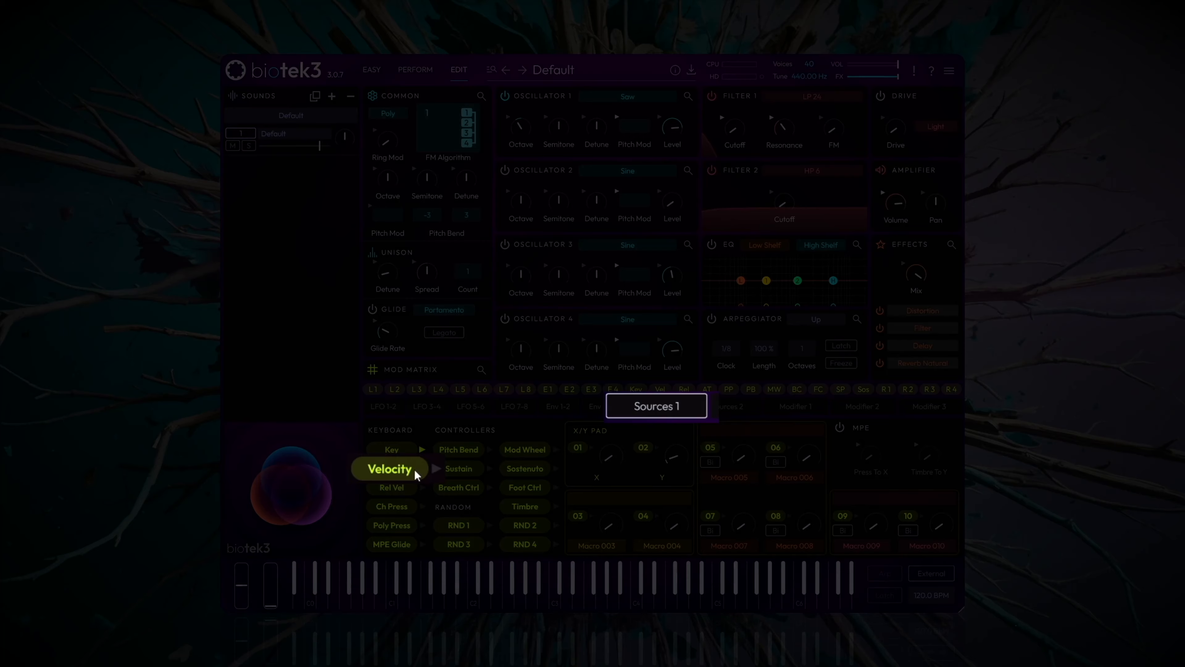
left_click(412, 470)
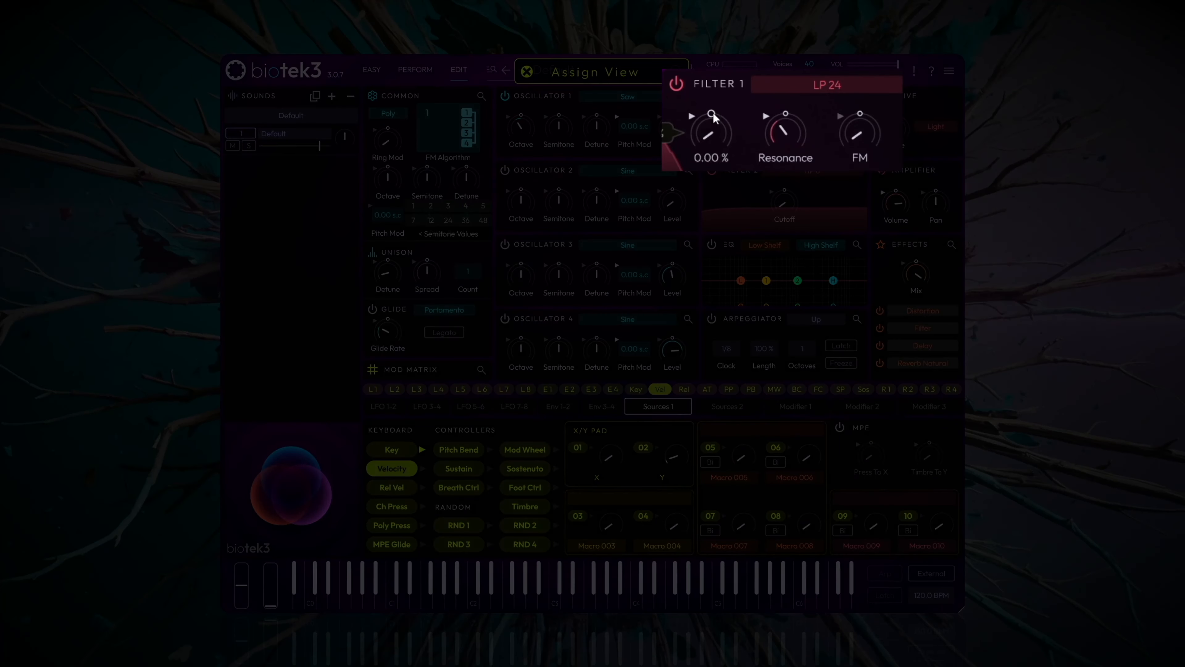
left_click_drag(735, 115, 767, 56)
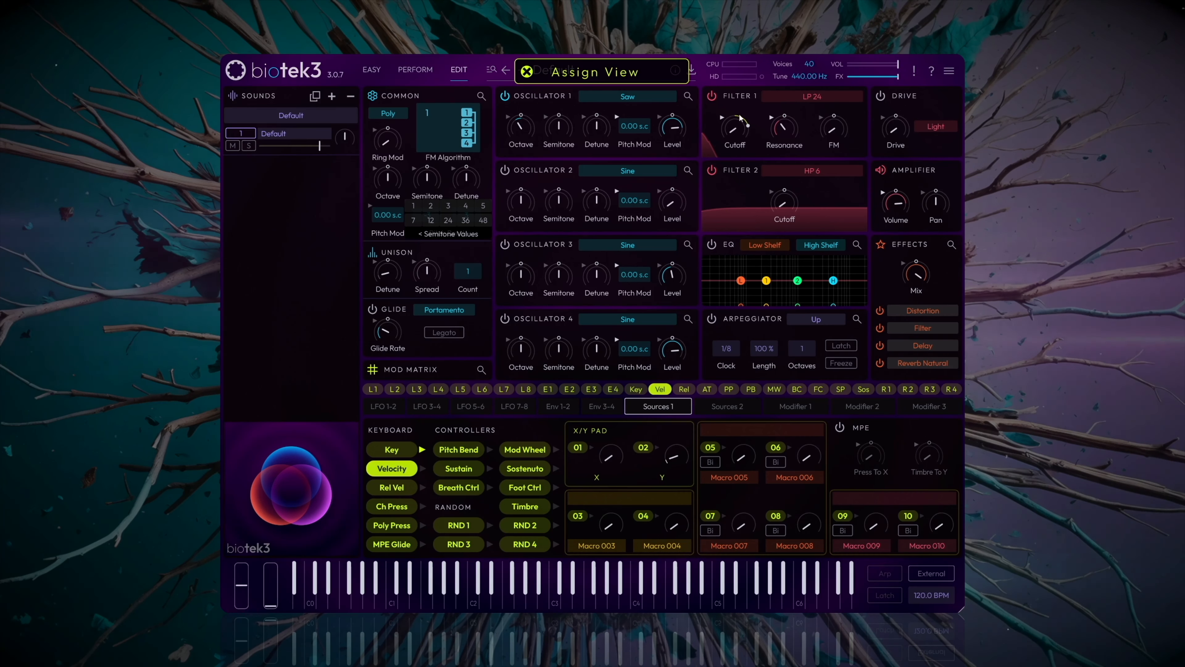
left_click(396, 466)
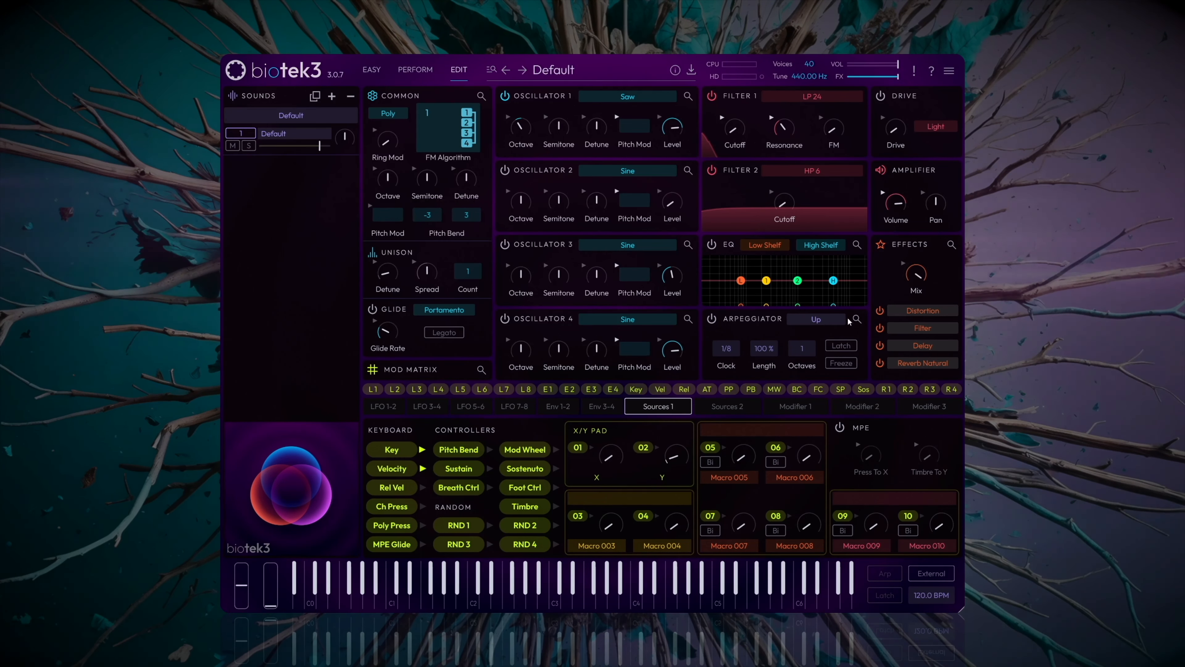
Change Effect 1 to a Filter of type HP 12 with its cutoff at 103.2 Hz.
left_click(951, 245)
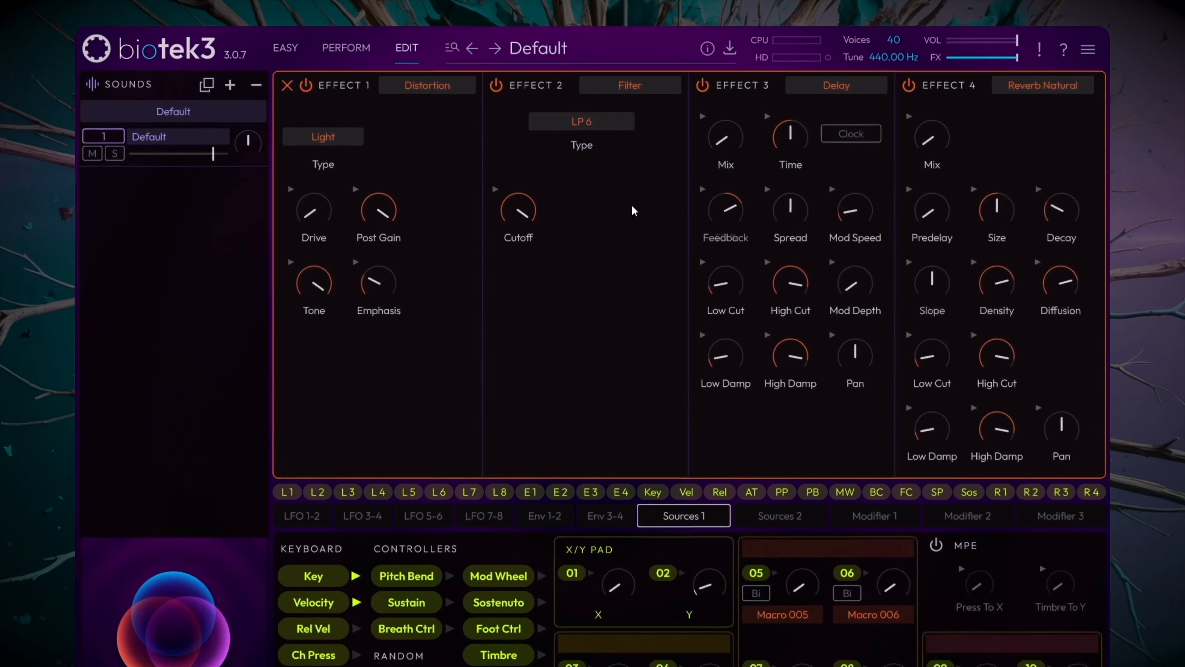
left_click(411, 81)
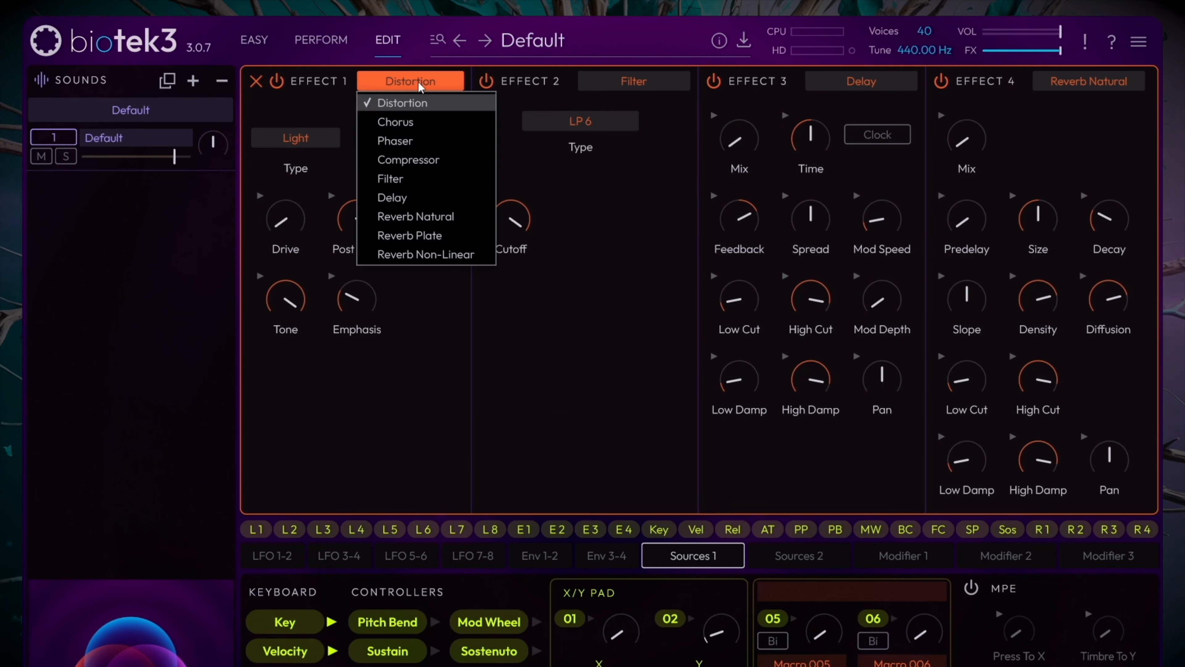
left_click(413, 177)
left_click(383, 121)
left_click(380, 118)
mouse_move(303, 233)
scroll(302, 233, "down", 1)
scroll(302, 233, "up", 1)
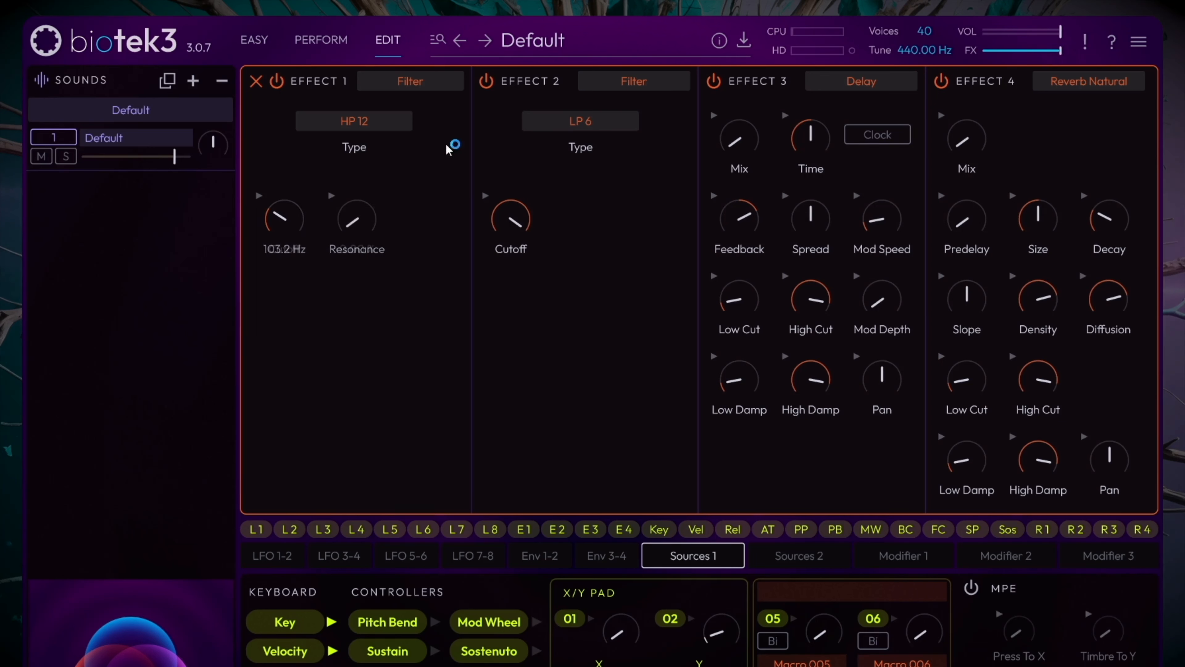
Change Effect 2 to Distortion of type Clip and set its drive to 15.3.
left_click(606, 82)
left_click(632, 104)
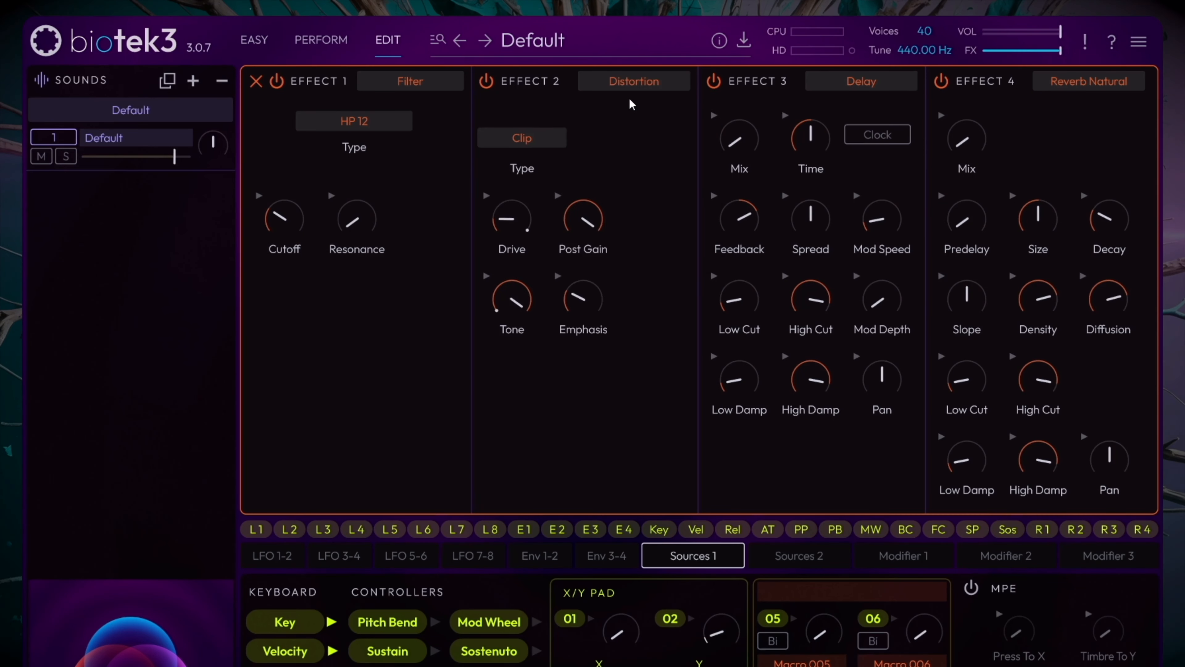
left_click(563, 140)
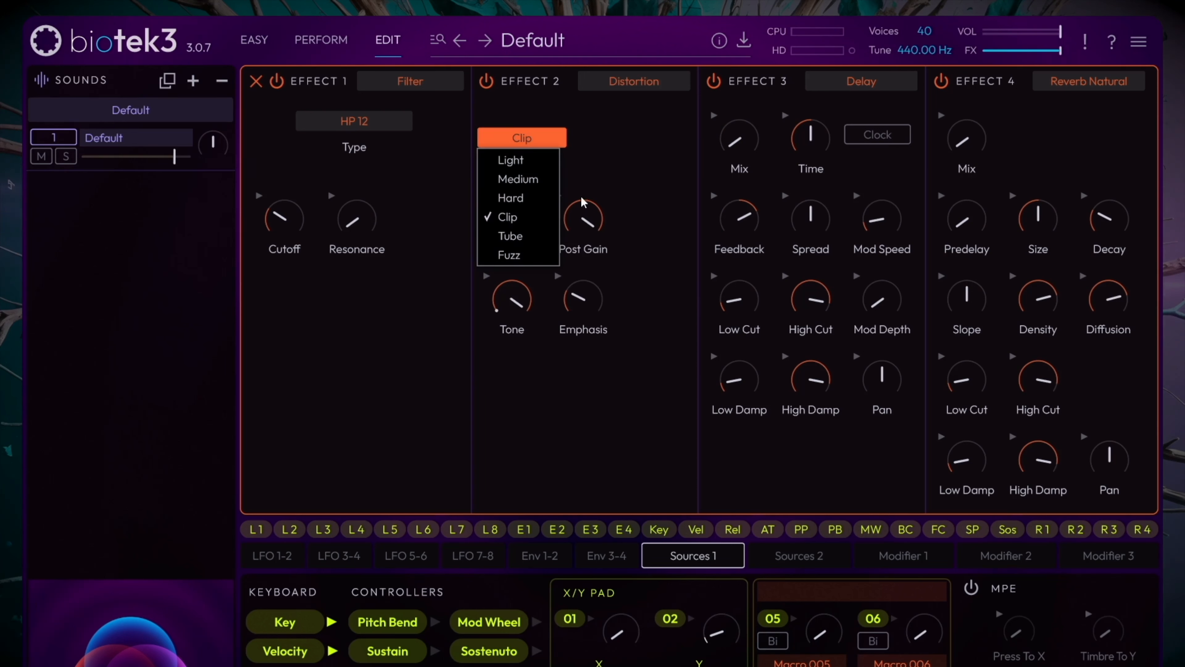
left_click(537, 218)
left_click_drag(520, 230, 525, 193)
mouse_move(526, 224)
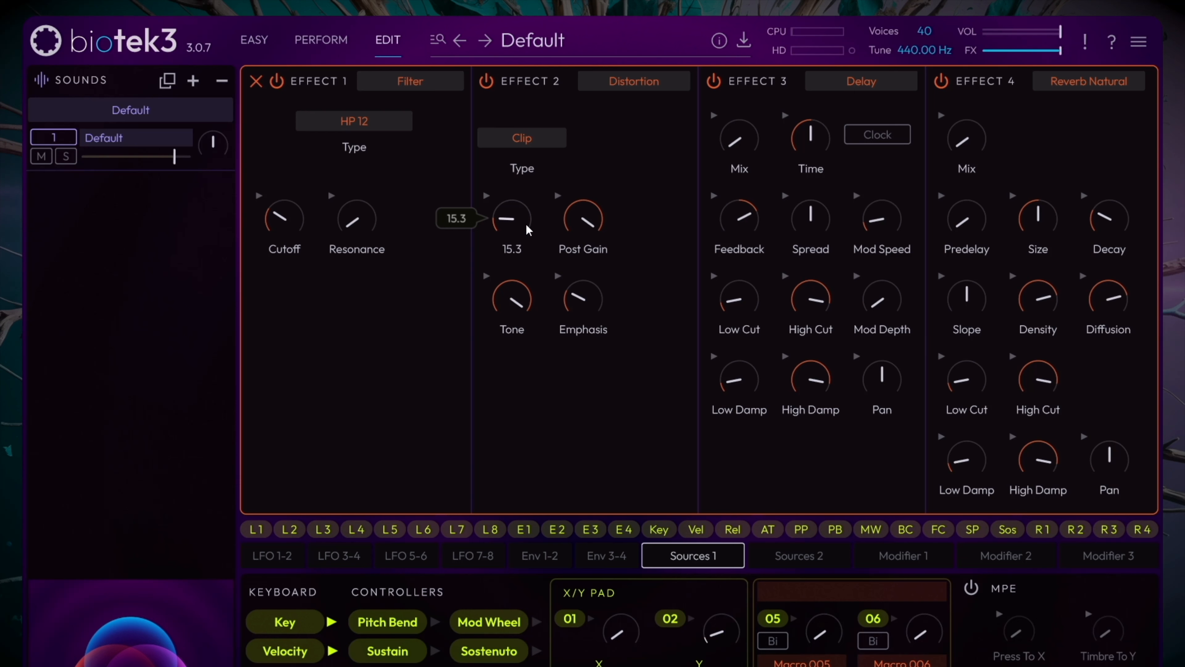